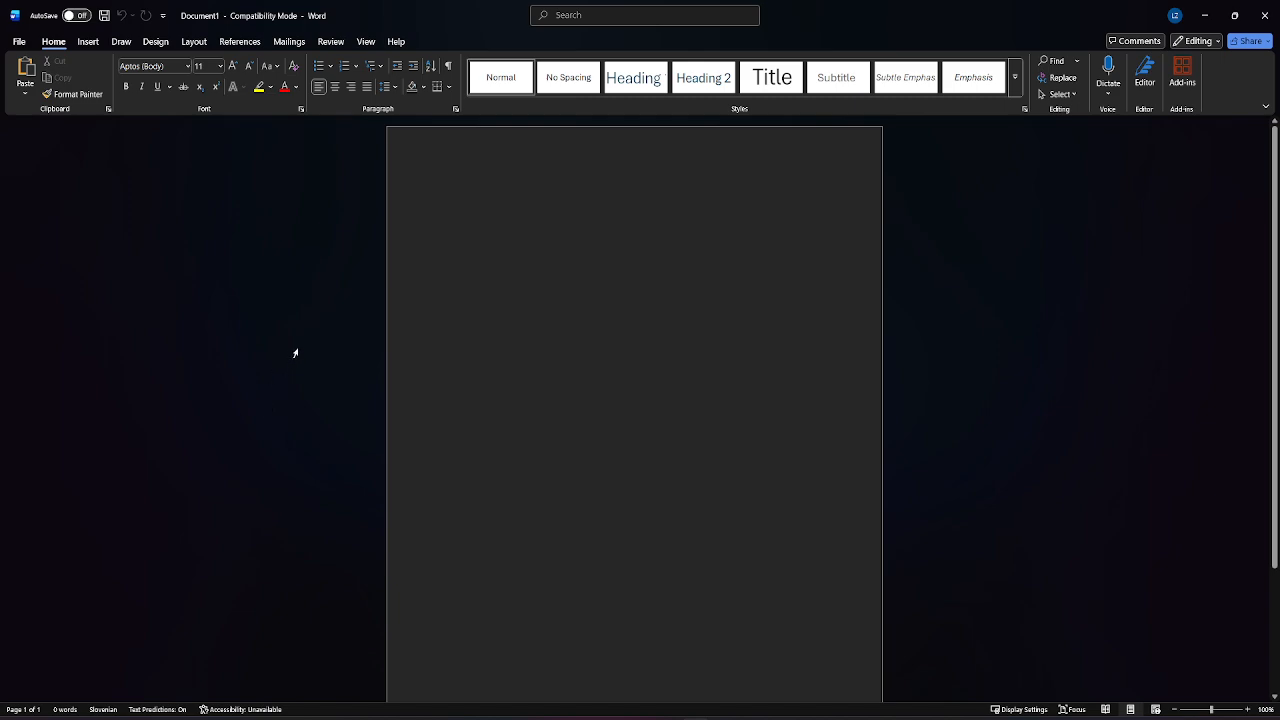
# Step: Create a new blank document
pyautogui.click(384, 265)
pyautogui.click(581, 462)
pyautogui.click(19, 41)
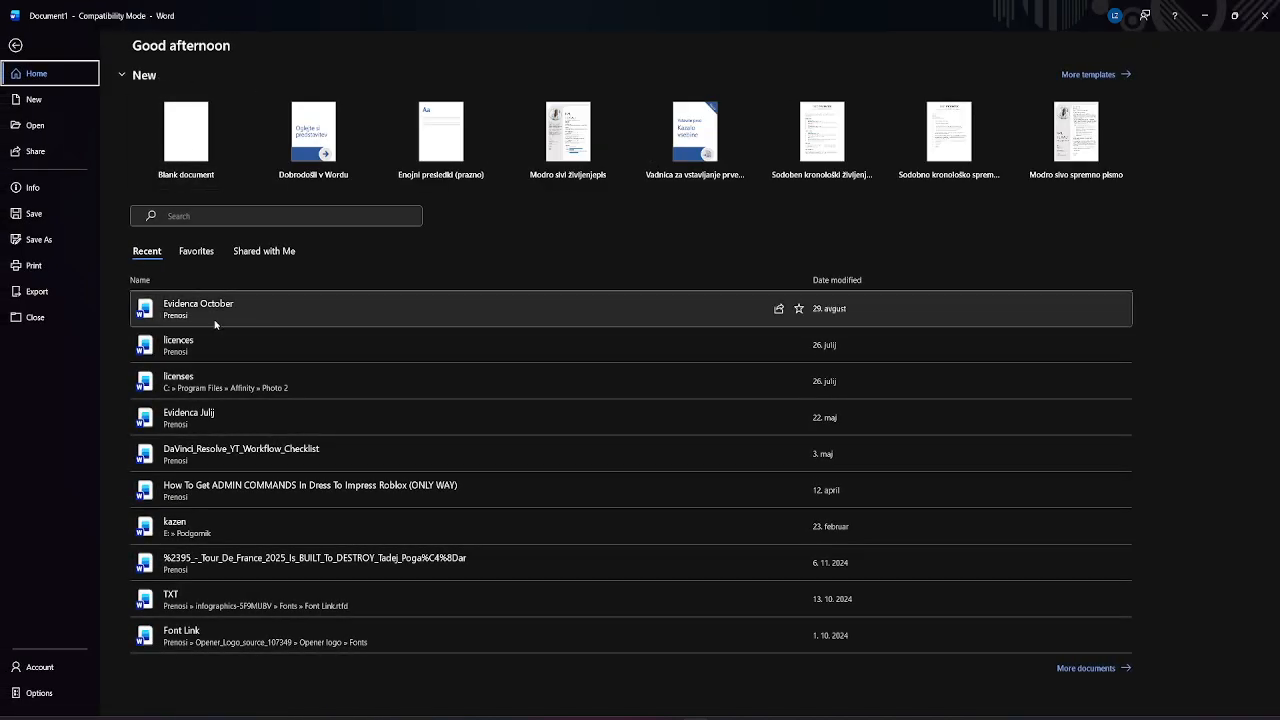
pyautogui.click(188, 140)
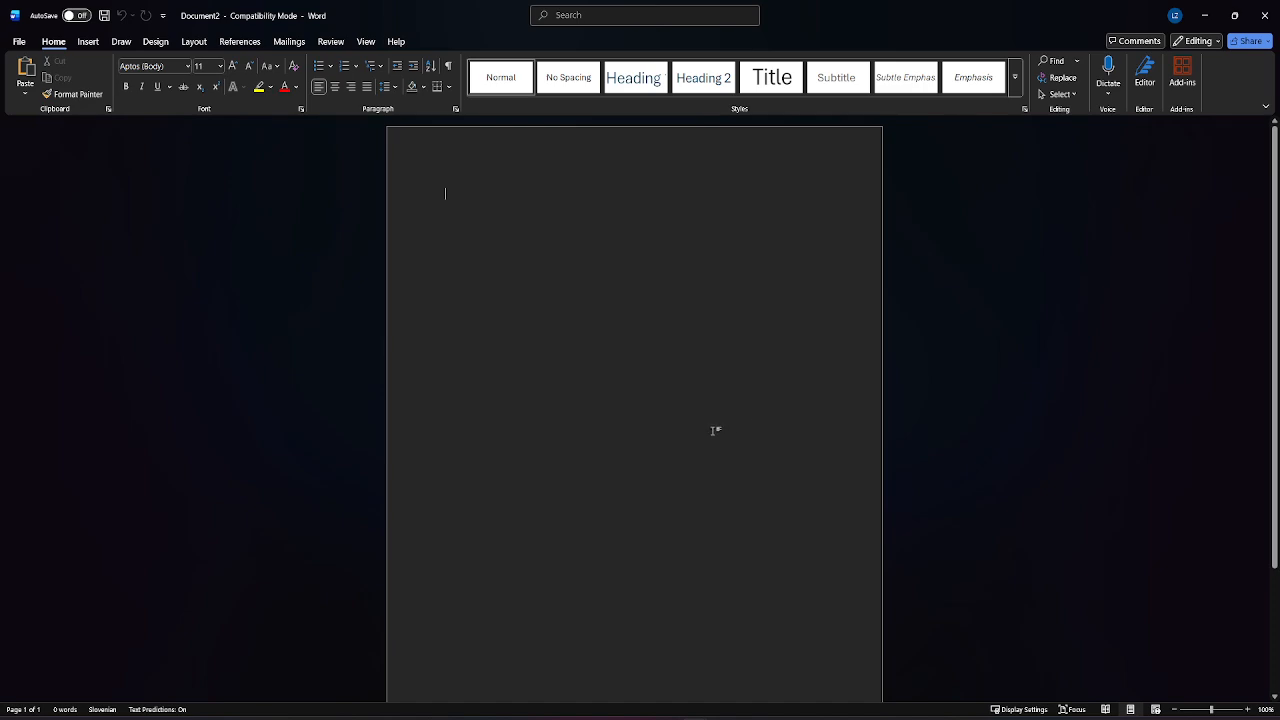
# Step: Set the page margins to the Narrow preset, 1.27 cm on all sides
pyautogui.scroll(-1, 713, 430)
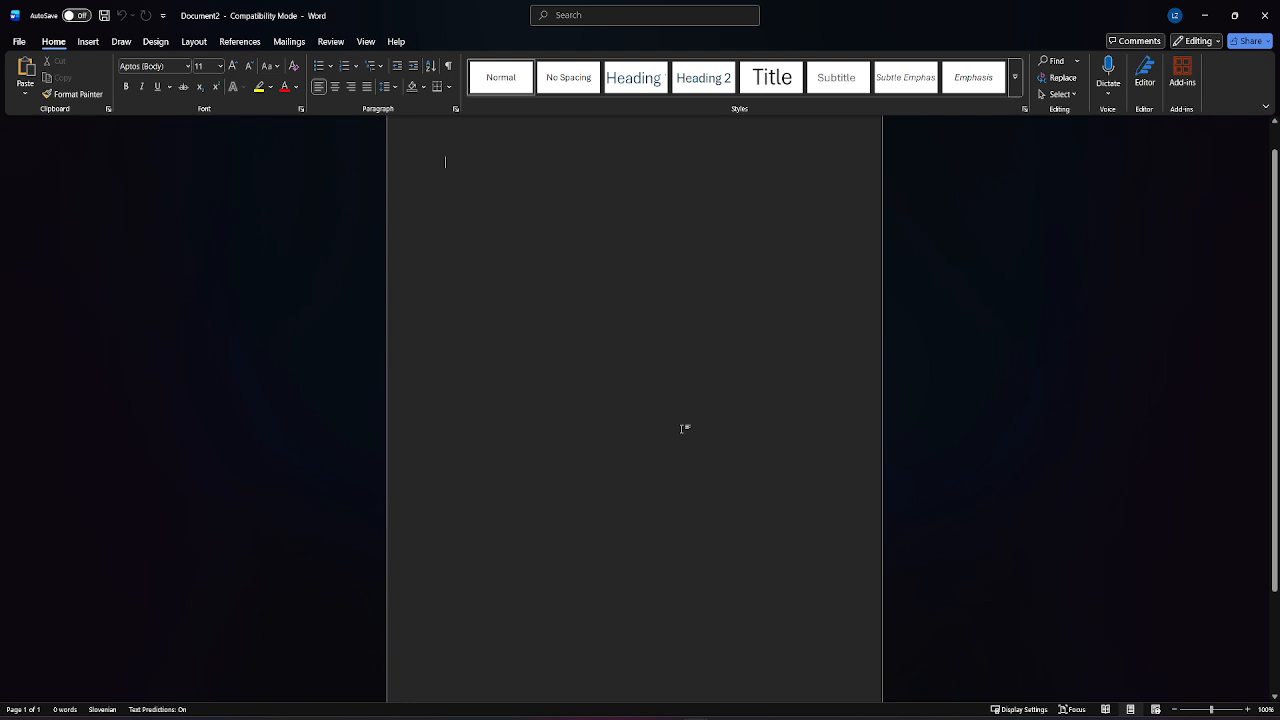
pyautogui.click(190, 43)
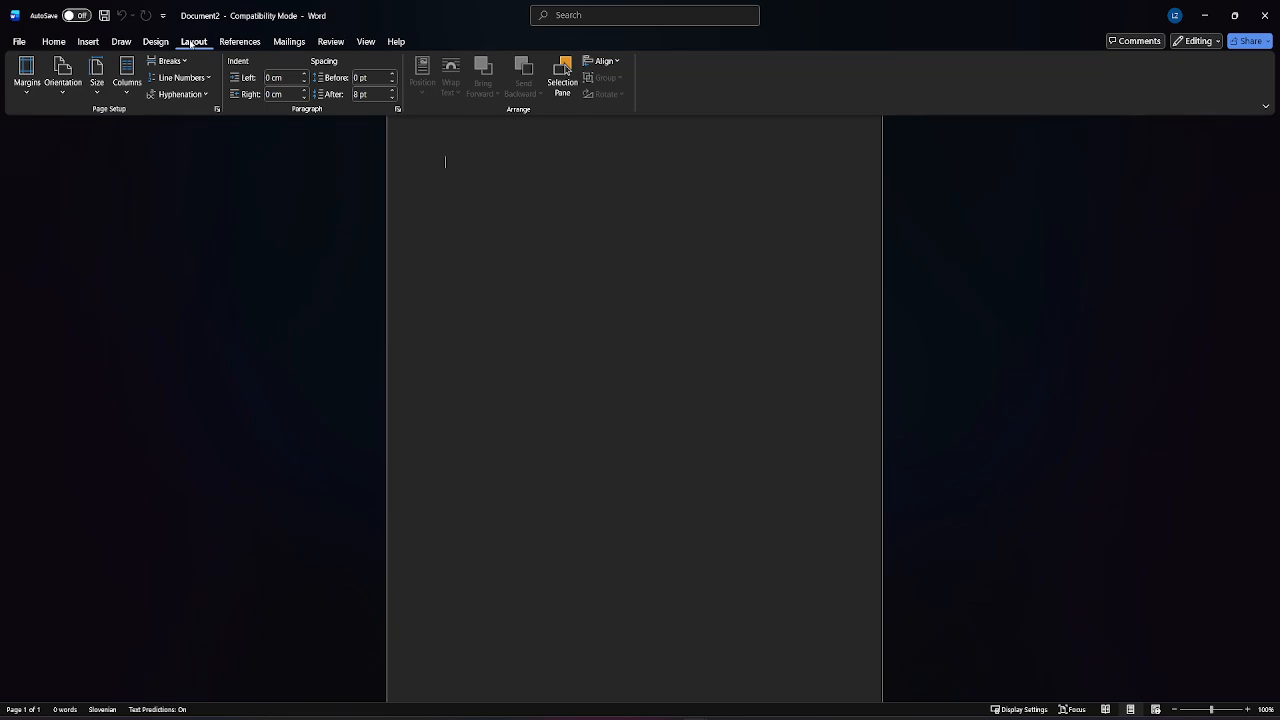
pyautogui.click(30, 88)
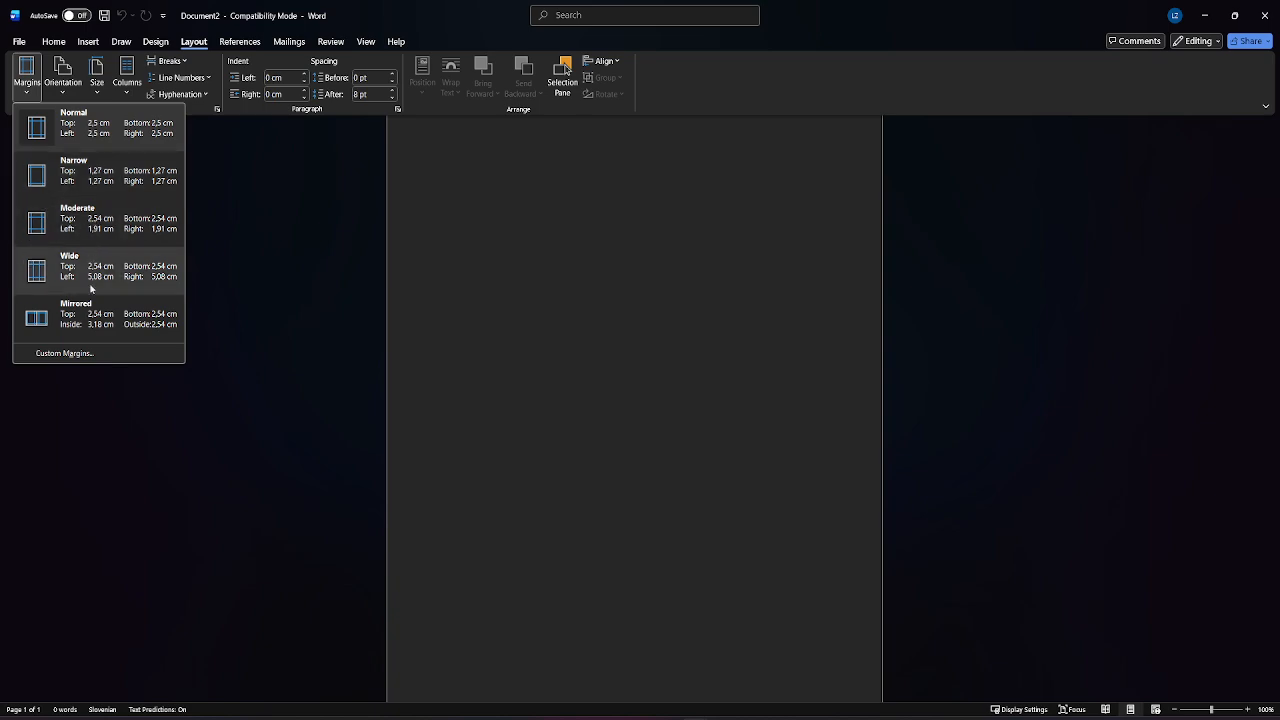
pyautogui.click(88, 172)
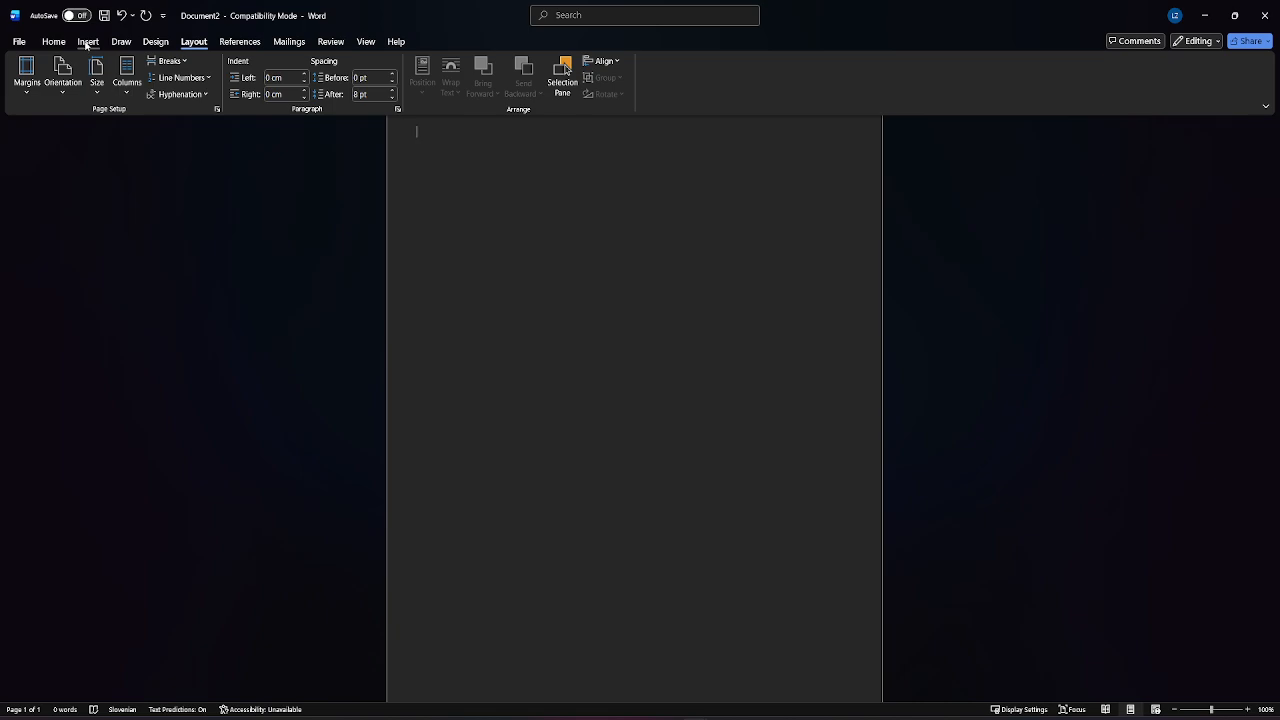
# Step: Insert the online picture of four jets flying in formation from Bing's Airplane category
pyautogui.click(87, 42)
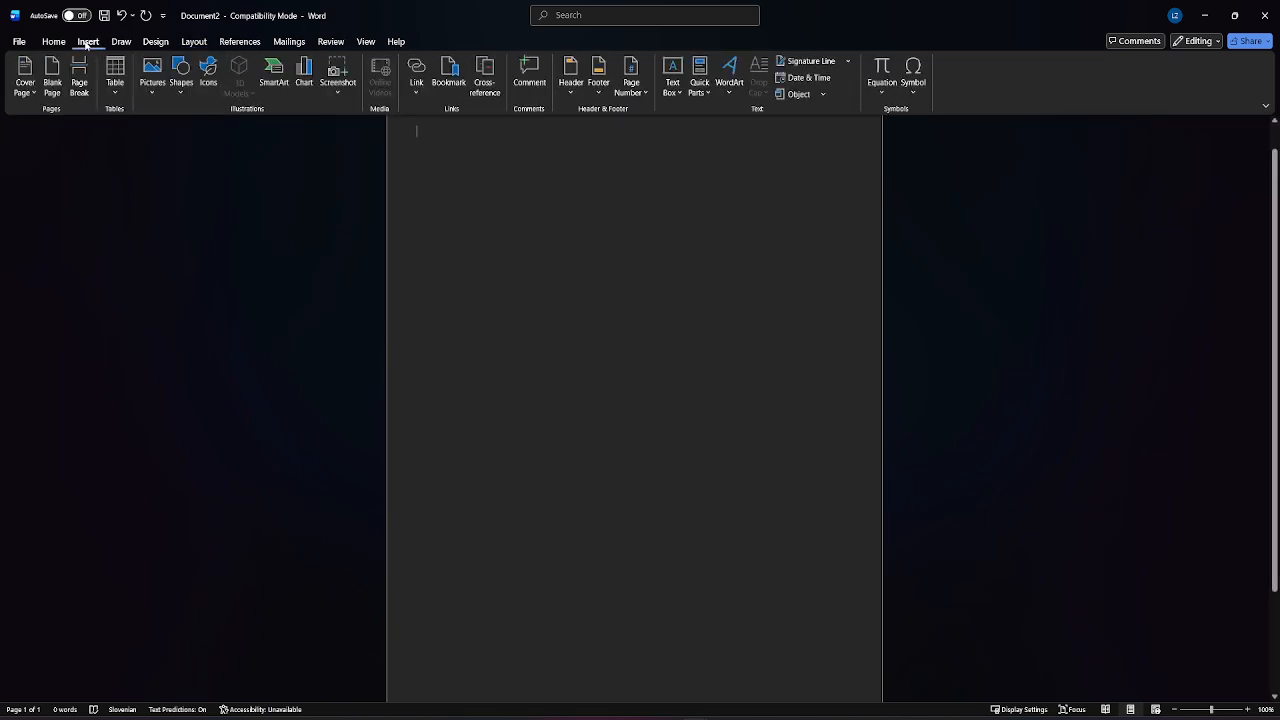
pyautogui.click(153, 94)
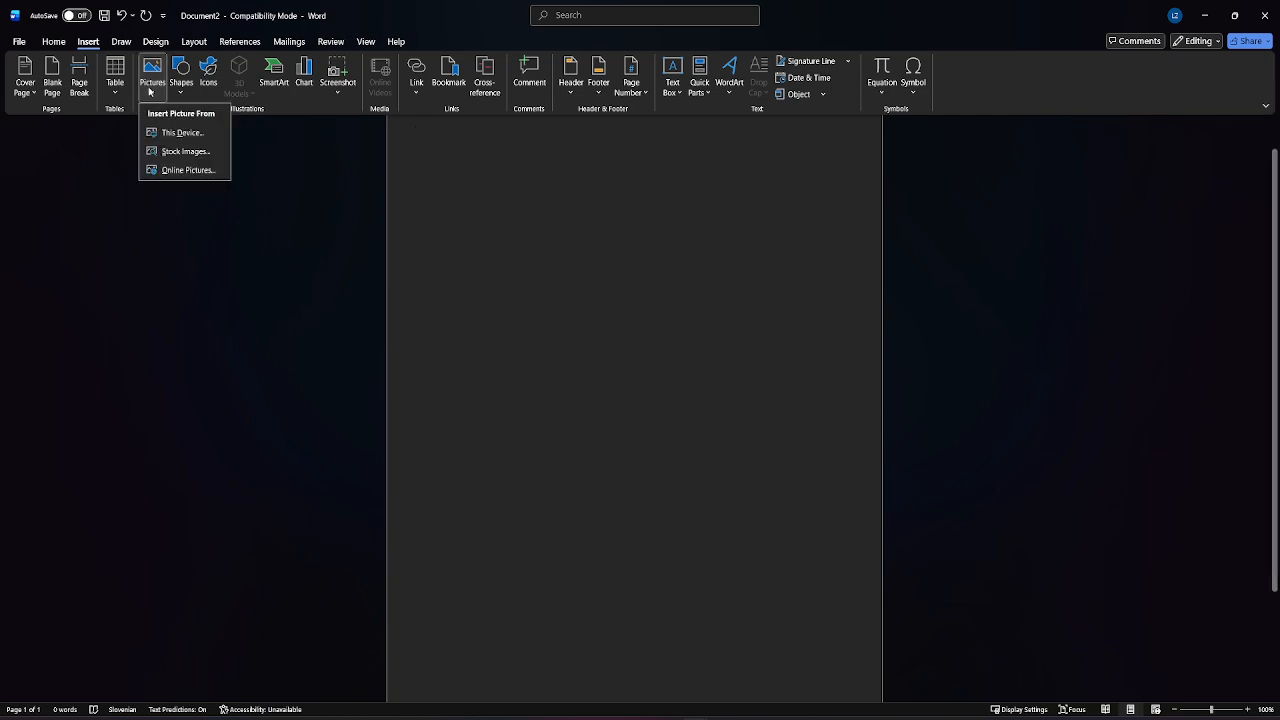
pyautogui.click(180, 170)
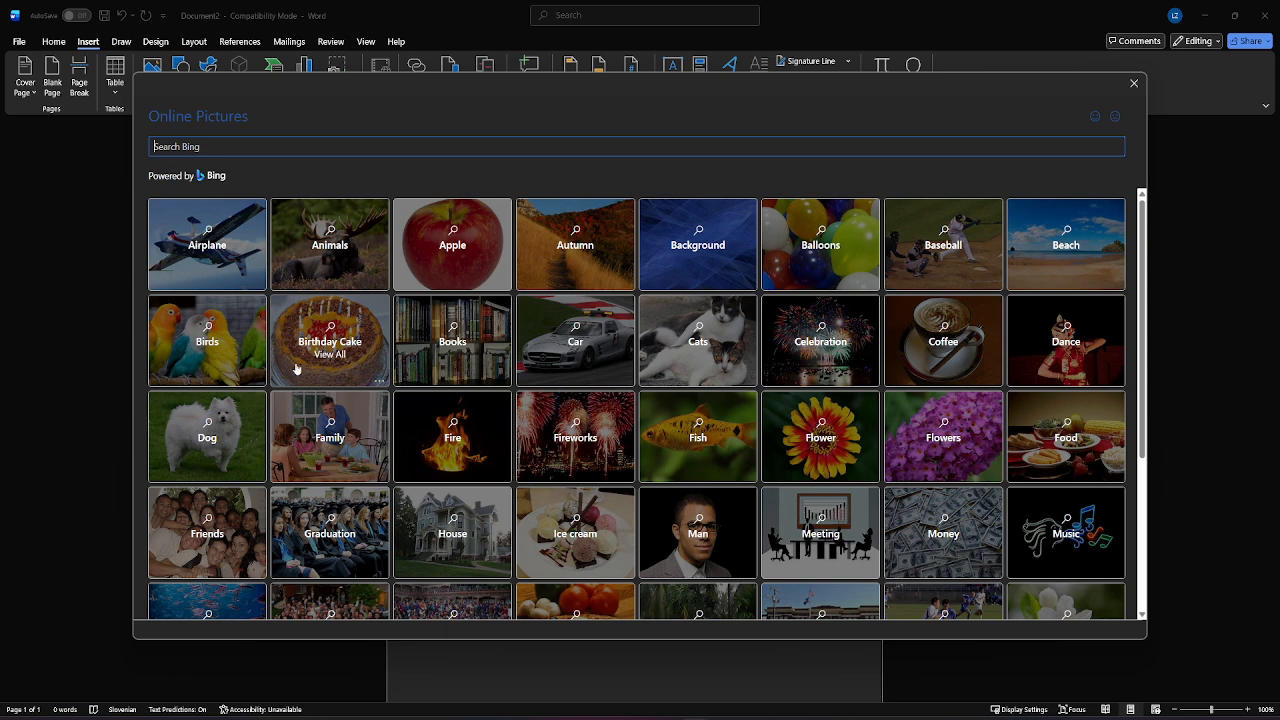
pyautogui.click(234, 238)
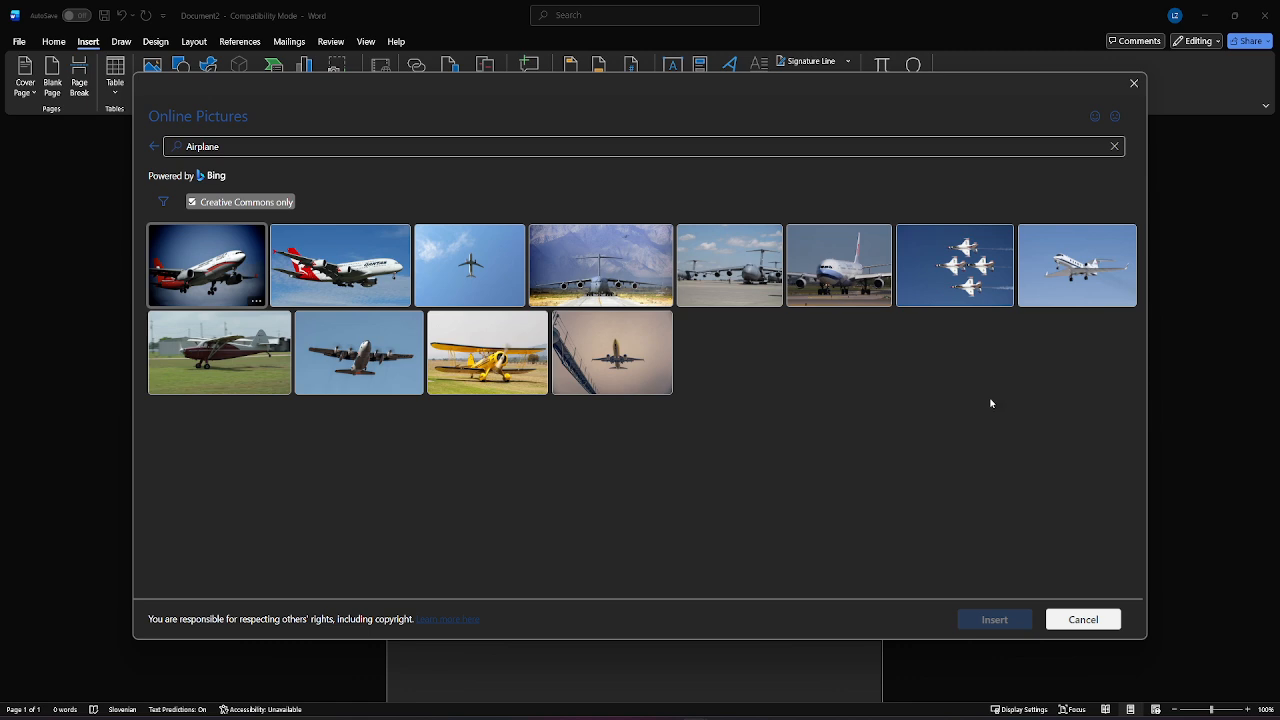
pyautogui.click(958, 285)
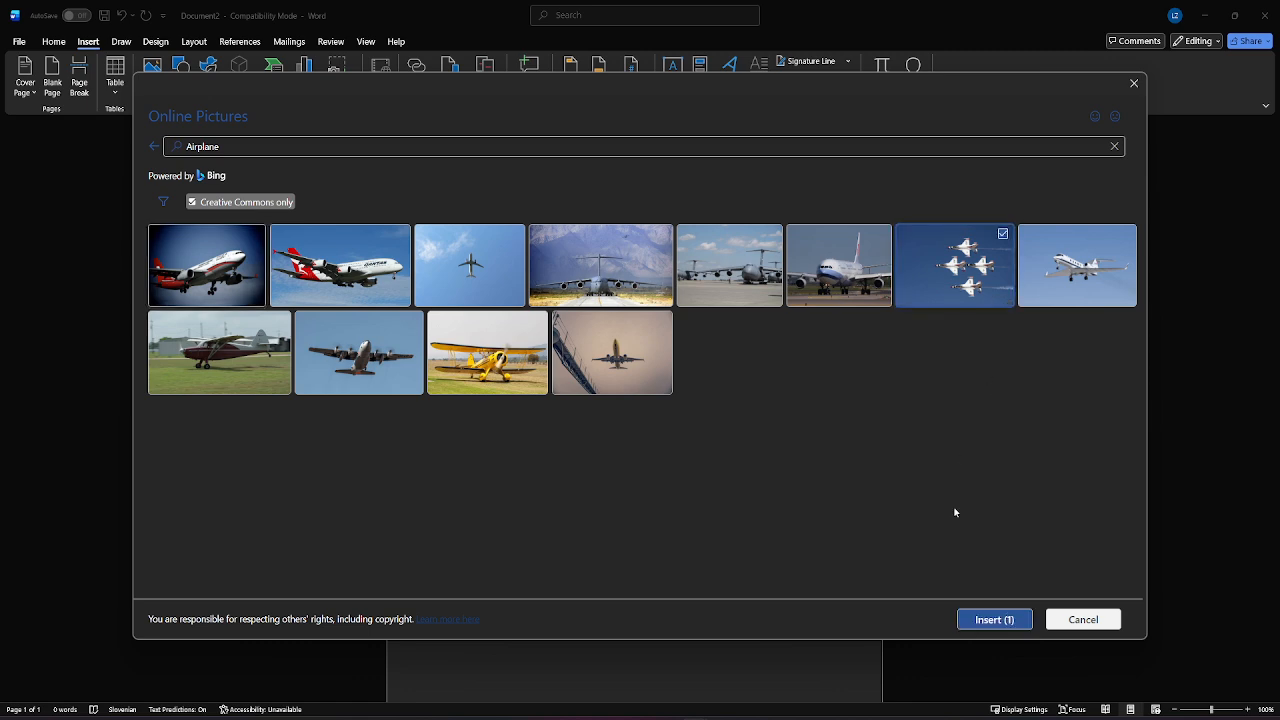
pyautogui.click(972, 621)
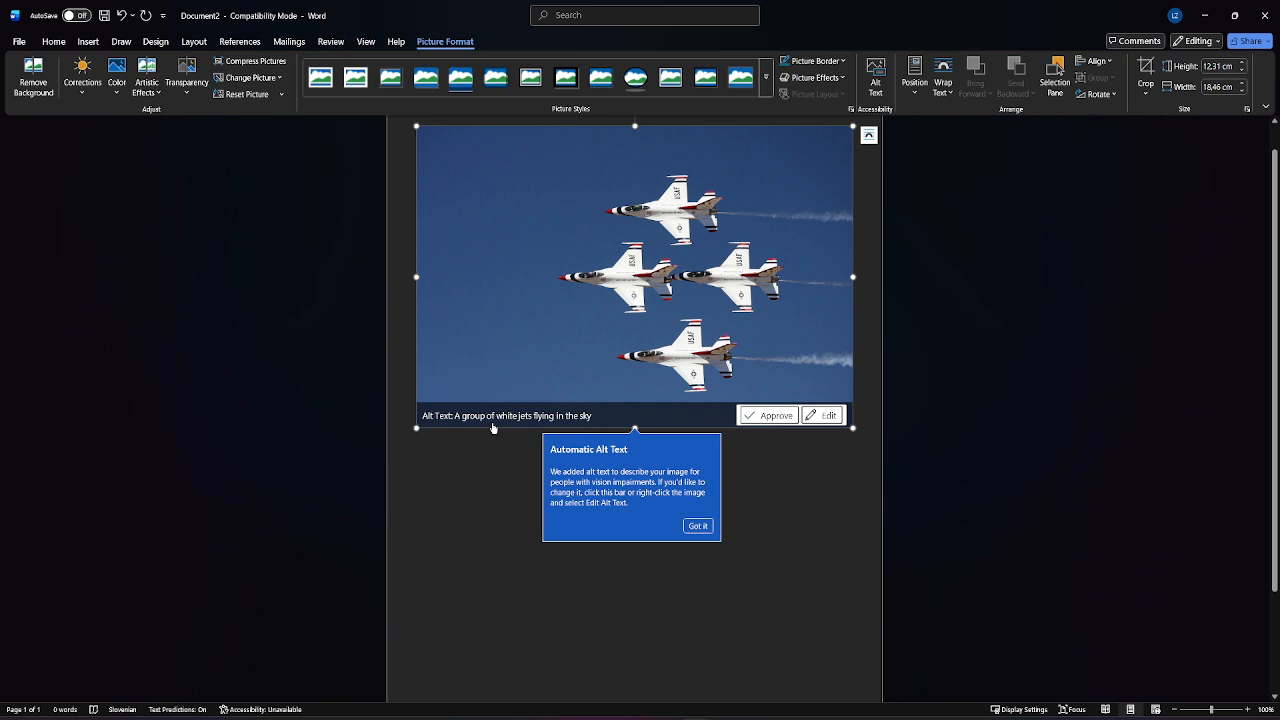
# Step: Approve the picture's automatic alt text and set its text wrapping to Behind Text
pyautogui.click(705, 526)
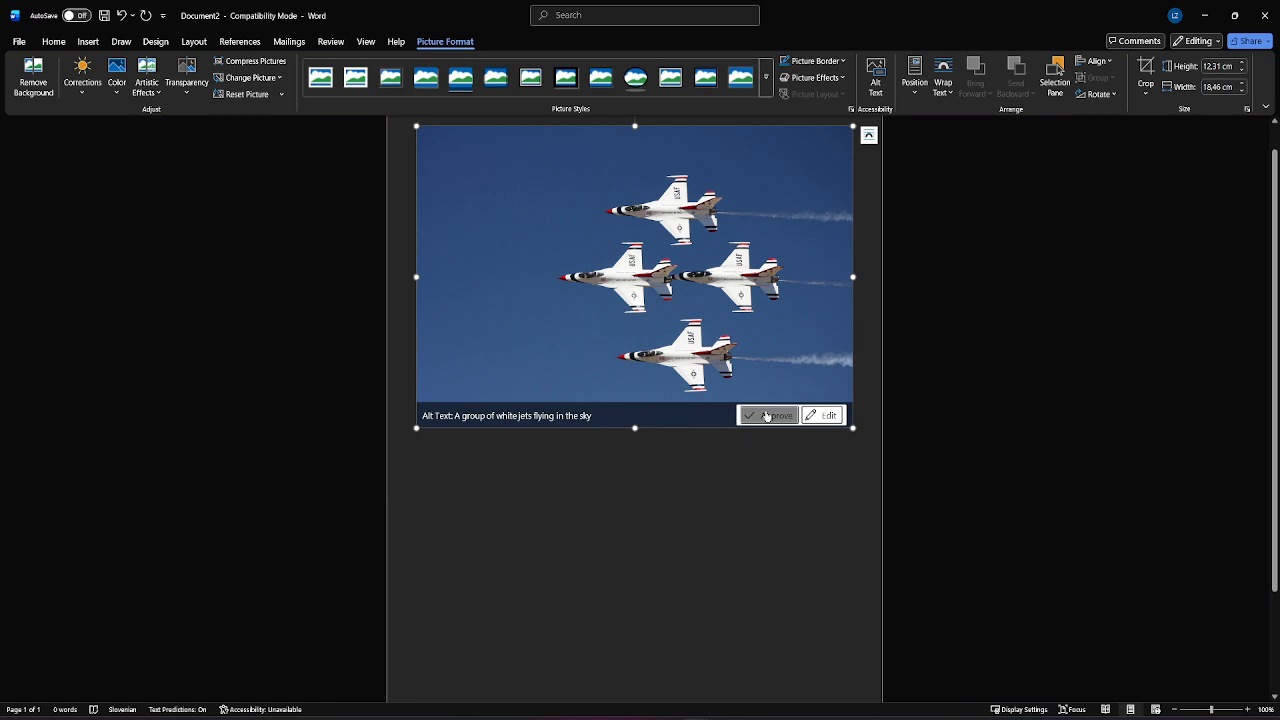
pyautogui.click(767, 416)
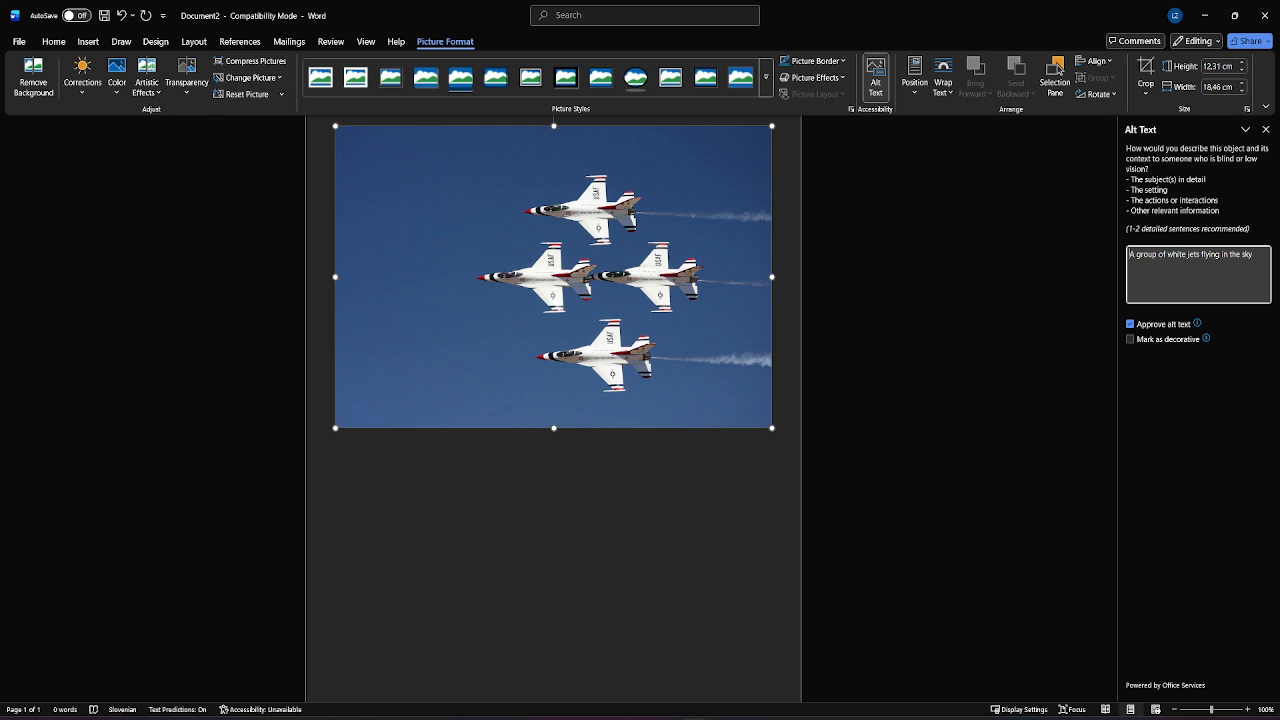
pyautogui.rightClick(555, 327)
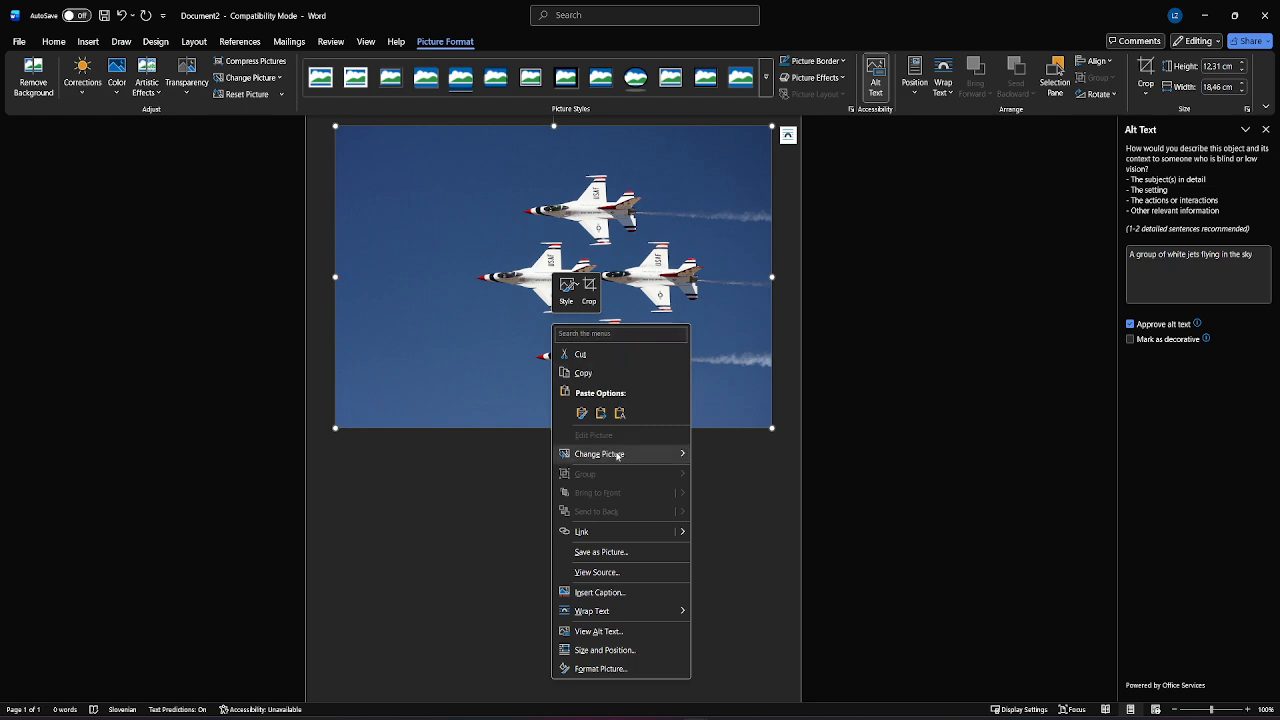
pyautogui.moveTo(638, 617)
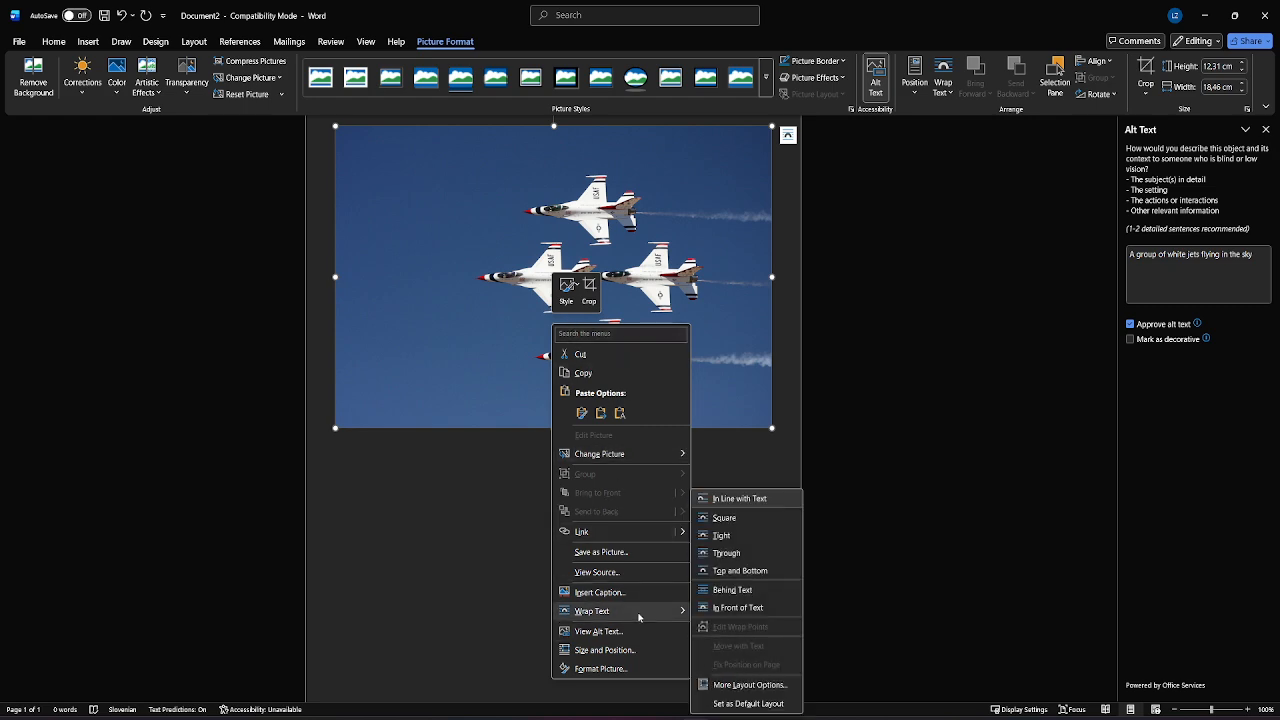
pyautogui.click(772, 590)
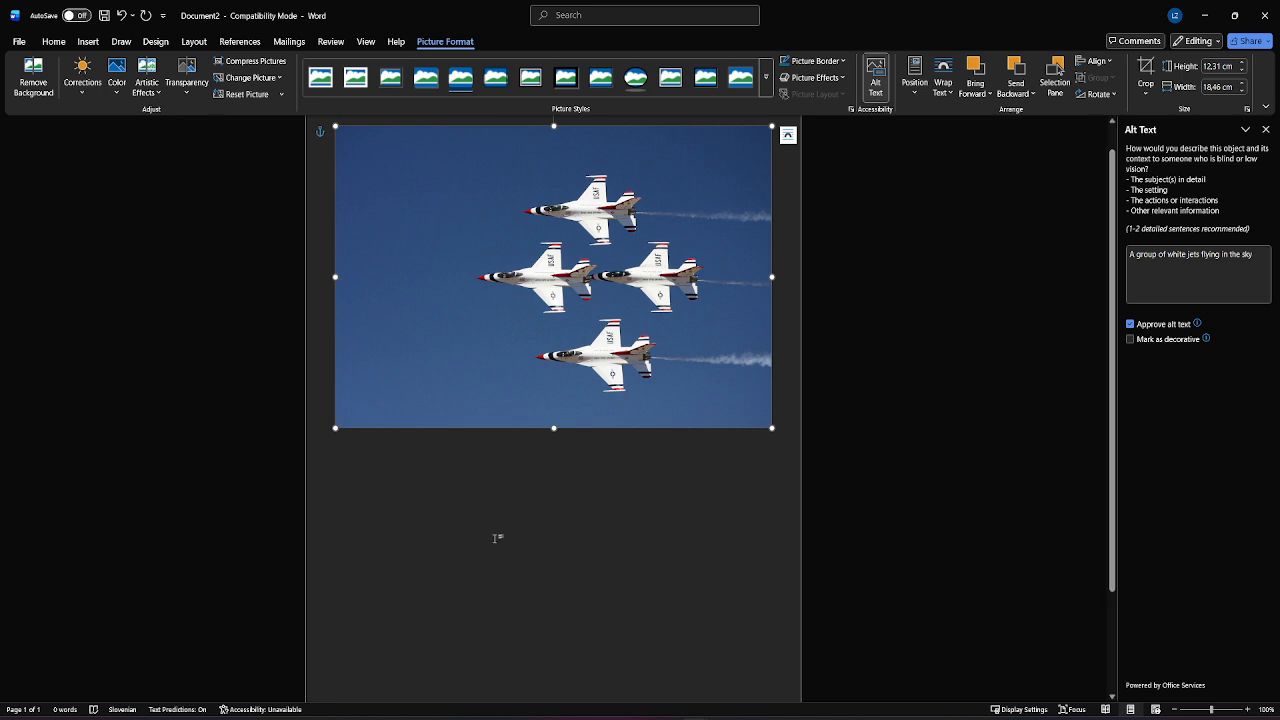
# Step: Stretch the picture to about 18.7 cm high and 28.6 cm wide, and align it with the page's top-left corner
pyautogui.moveTo(553, 430); pyautogui.dragTo(550, 583)
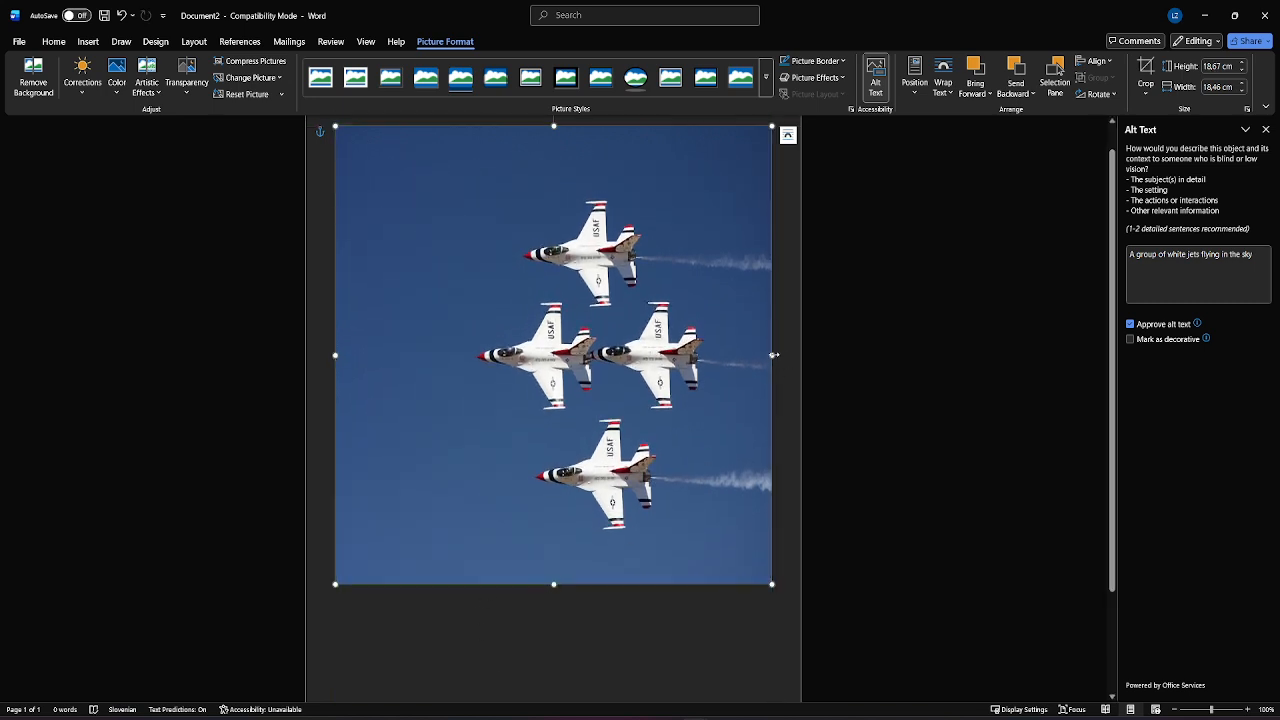
pyautogui.moveTo(772, 355); pyautogui.dragTo(991, 360)
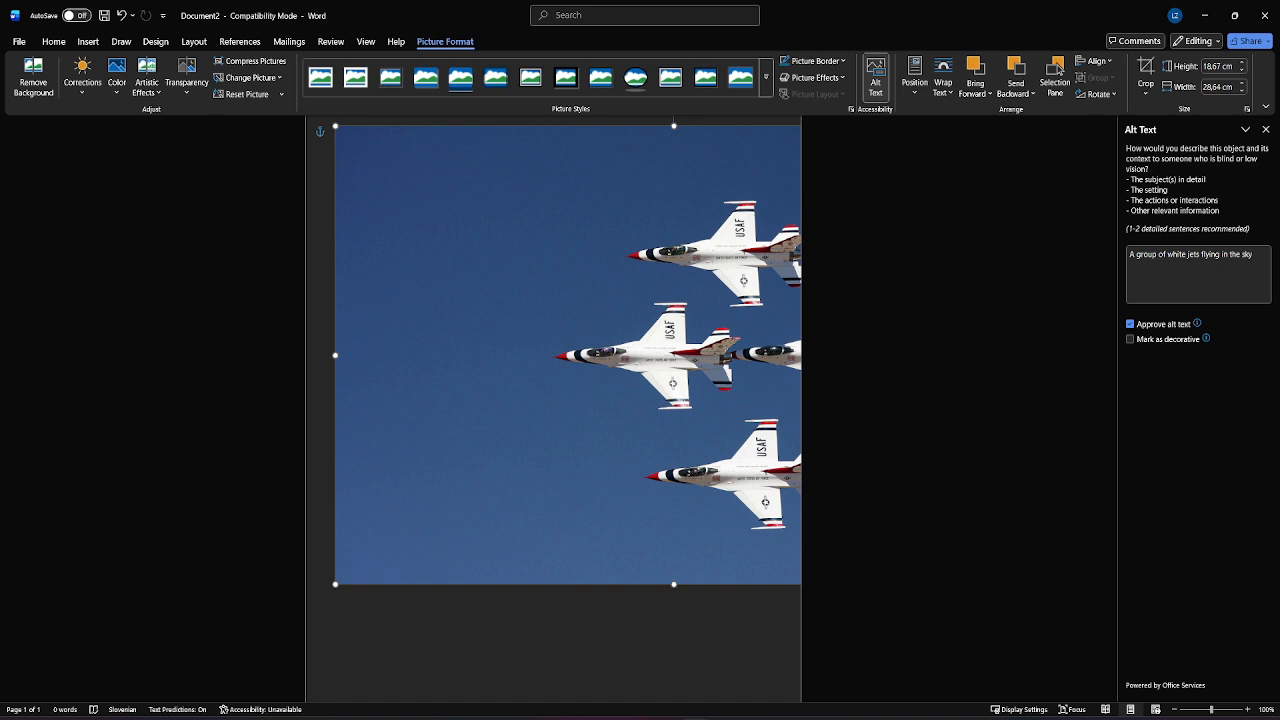
pyautogui.moveTo(614, 443); pyautogui.dragTo(589, 437)
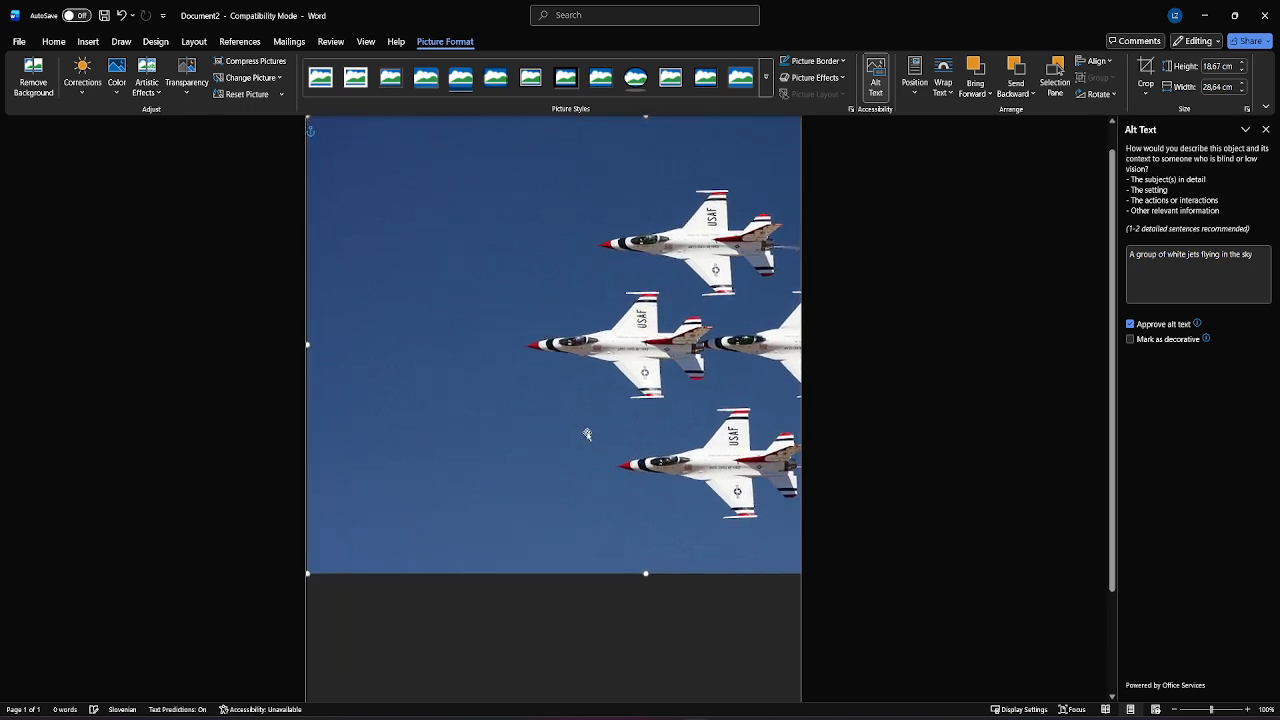
pyautogui.scroll(1, 589, 437)
pyautogui.scroll(-1, 617, 505)
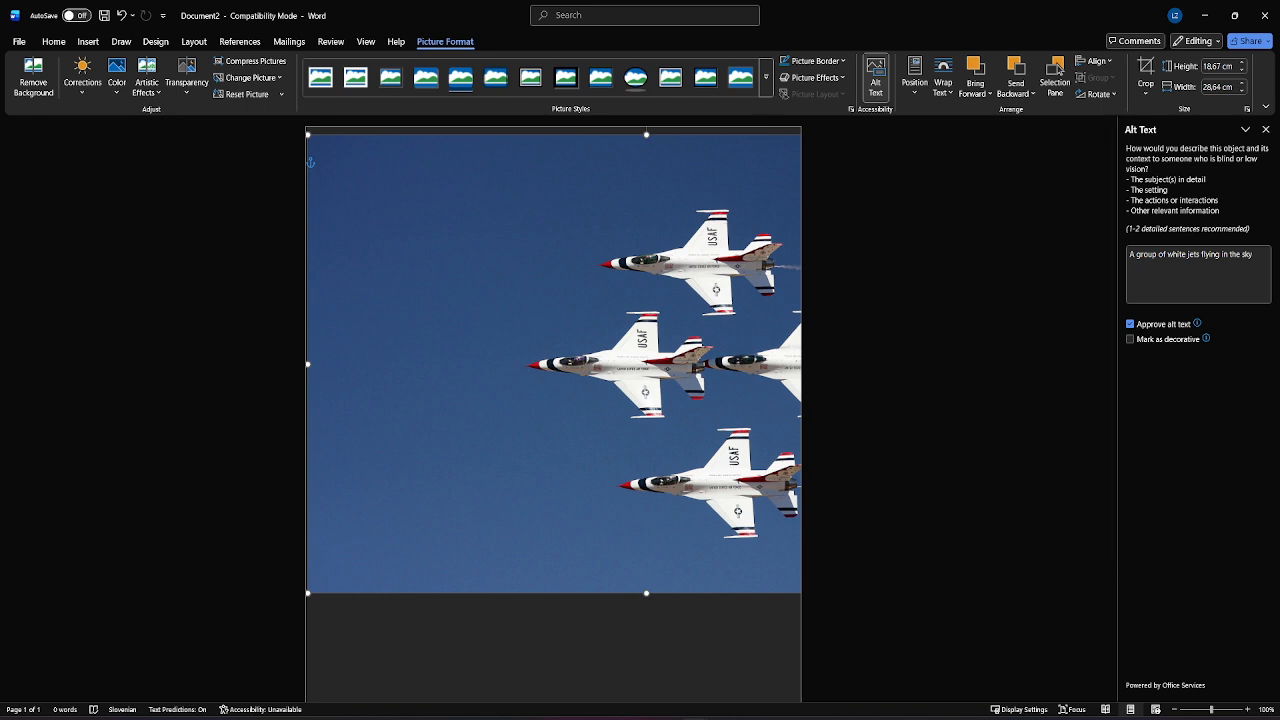
pyautogui.moveTo(742, 444)
pyautogui.mouseDown()
pyautogui.moveTo(757, 460)
pyautogui.moveTo(741, 436)
pyautogui.mouseUp()
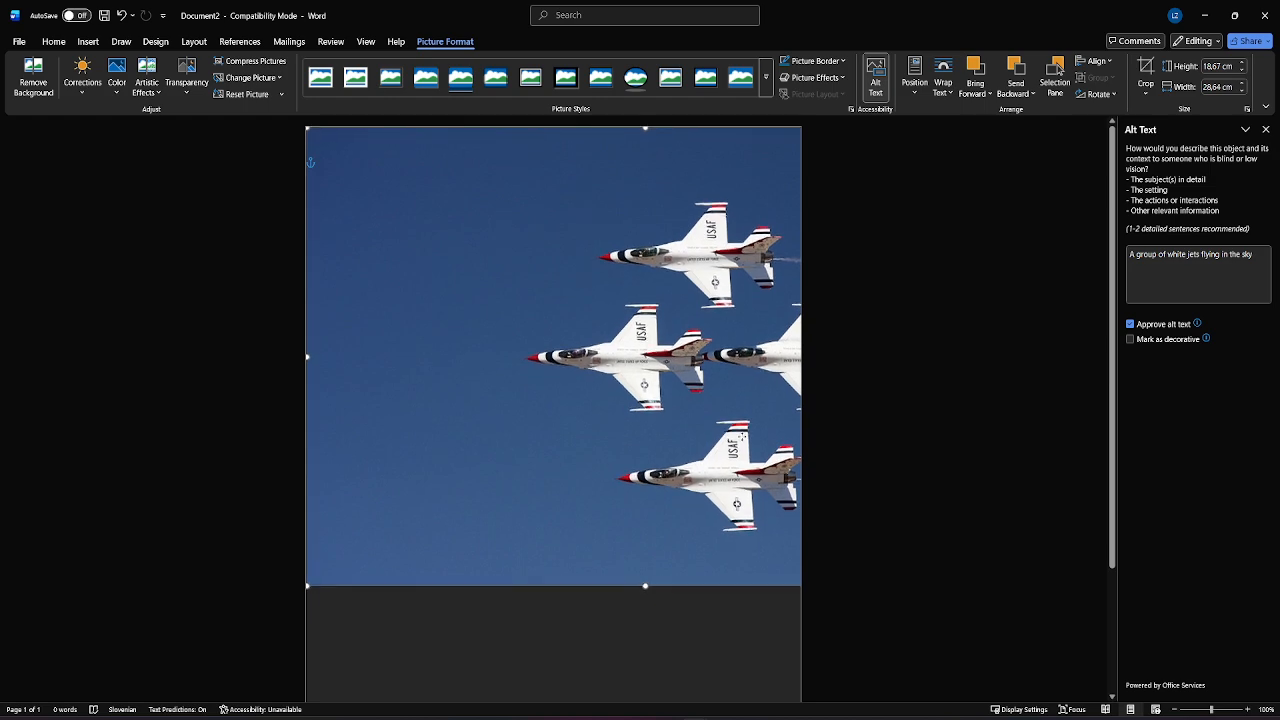
# Step: Stretch the picture to about 29.7 cm high and align it so that it covers the whole page
pyautogui.scroll(-2, 627, 484)
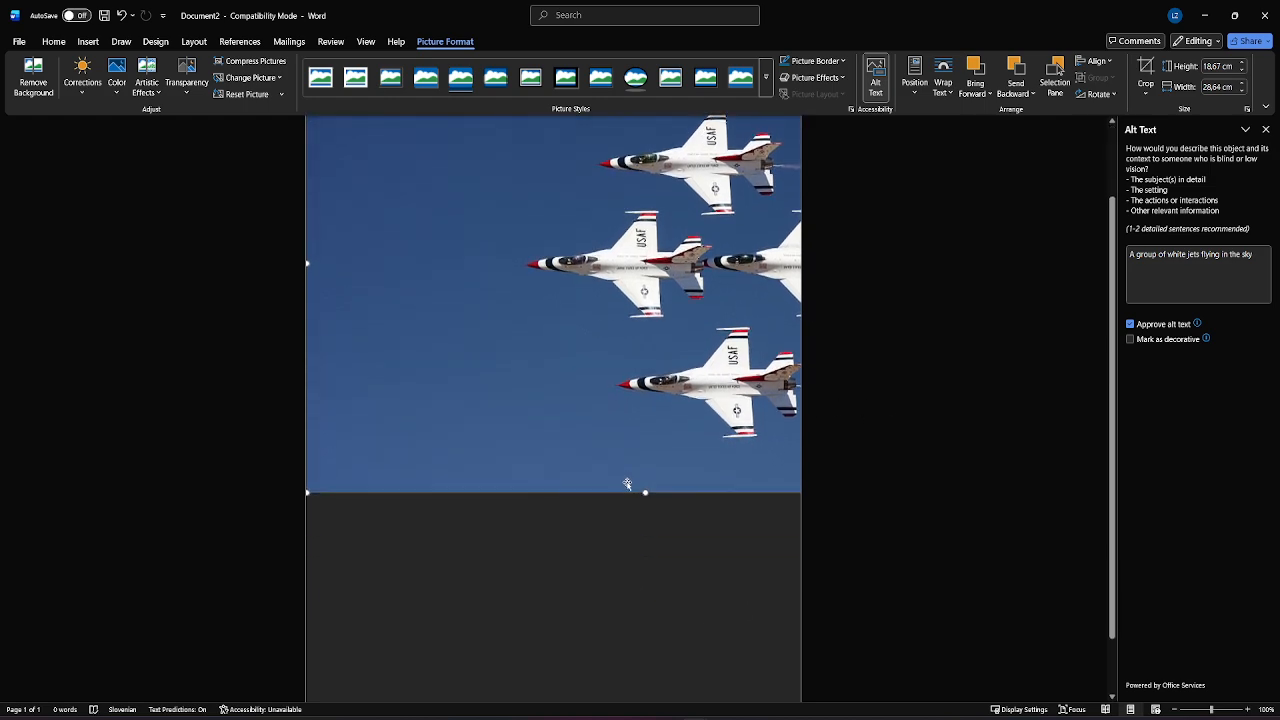
pyautogui.moveTo(646, 491); pyautogui.dragTo(646, 681)
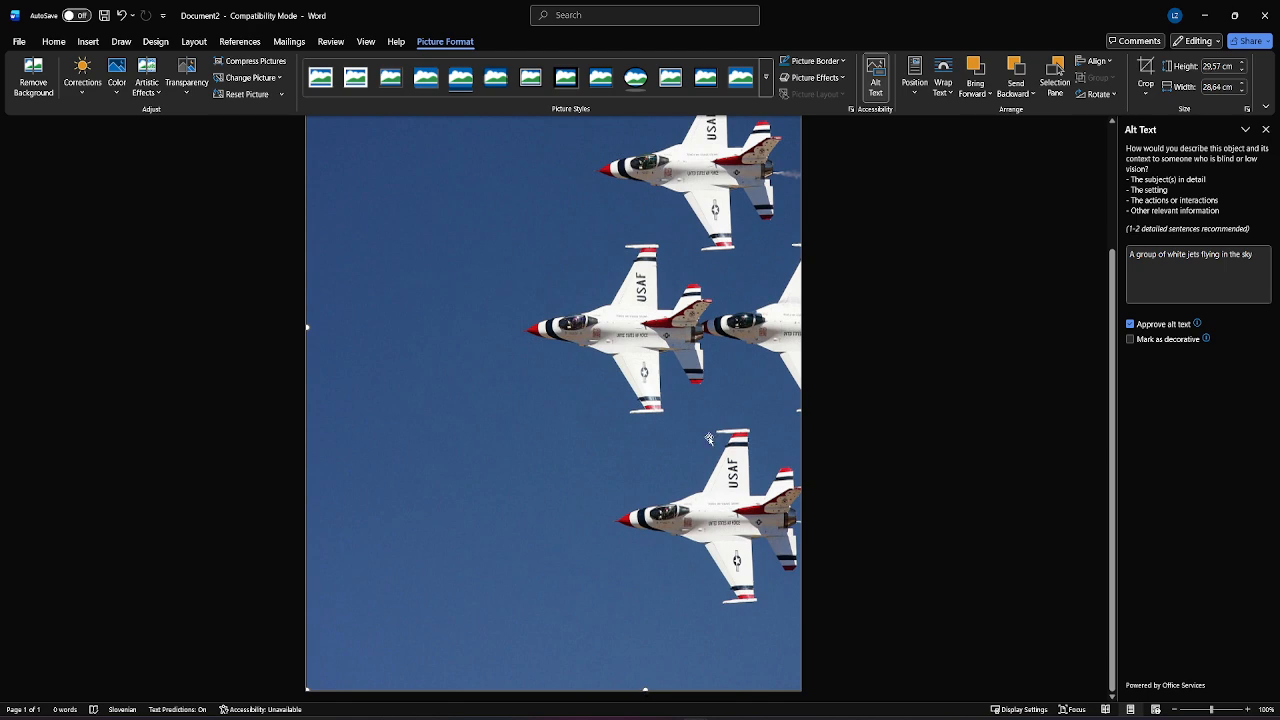
pyautogui.moveTo(701, 393)
pyautogui.mouseDown()
pyautogui.moveTo(630, 390)
pyautogui.moveTo(762, 402)
pyautogui.moveTo(699, 386)
pyautogui.mouseUp()
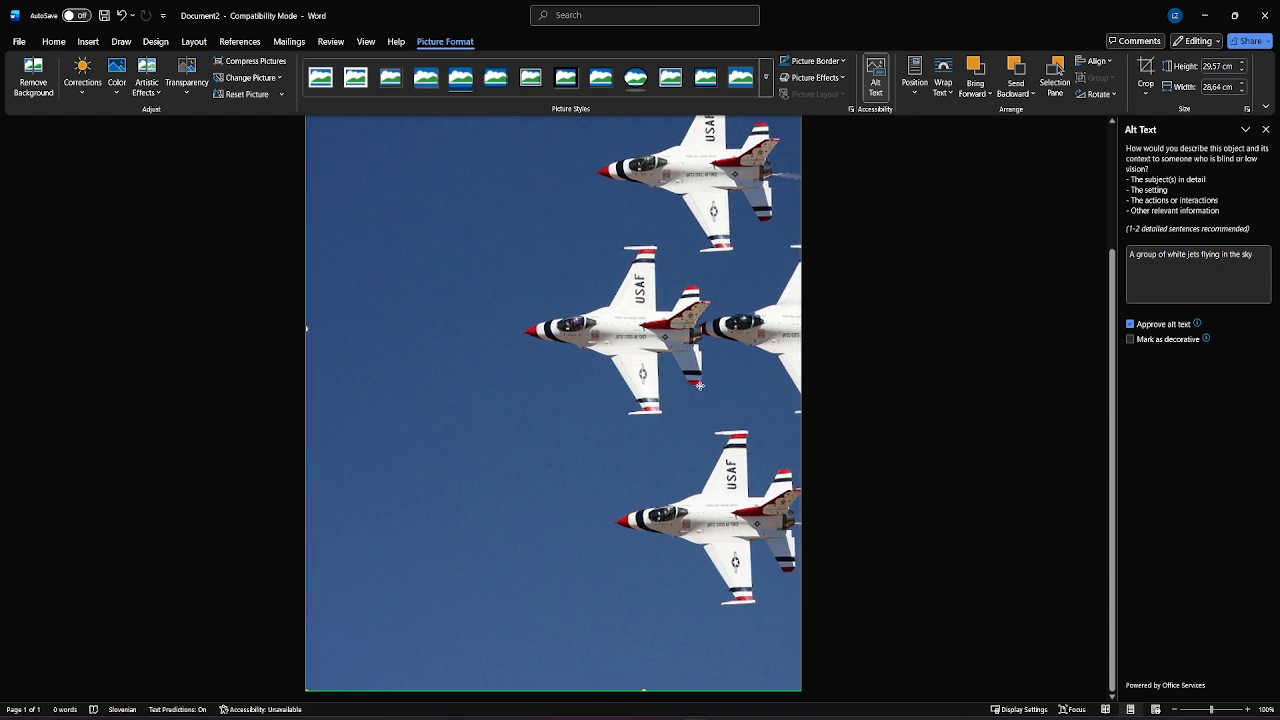
pyautogui.scroll(1, 691, 448)
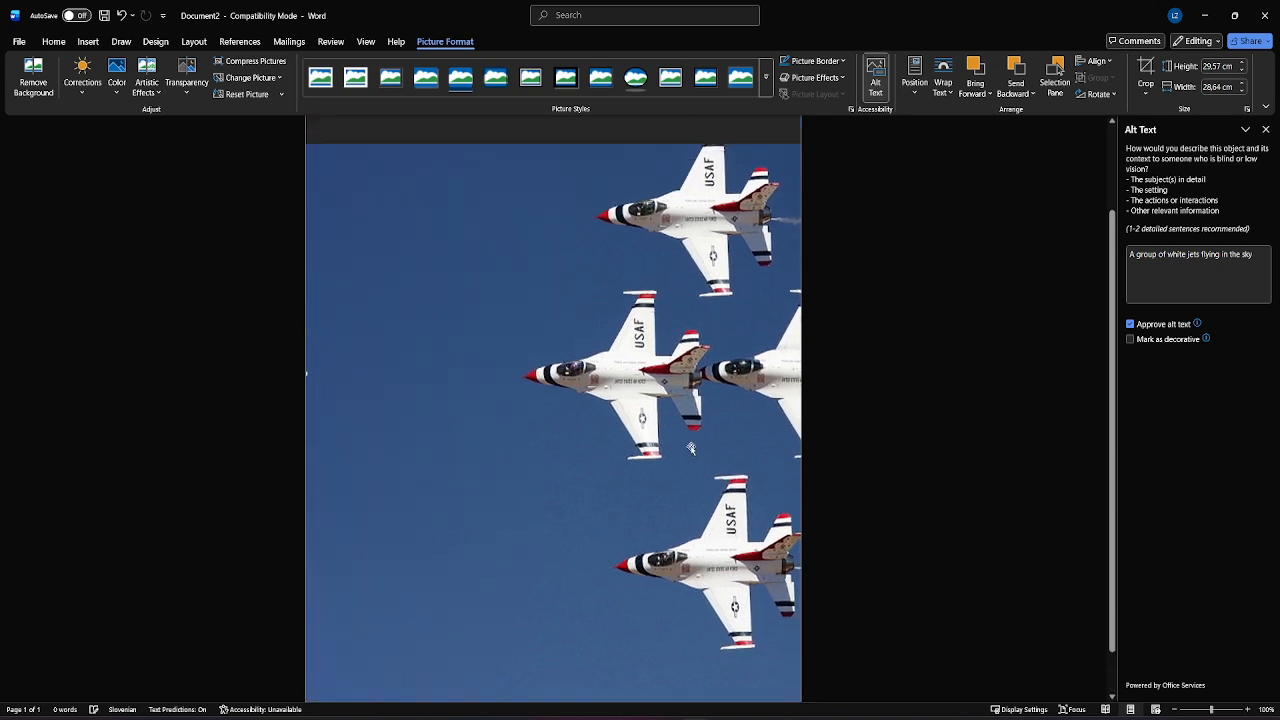
pyautogui.scroll(3, 691, 448)
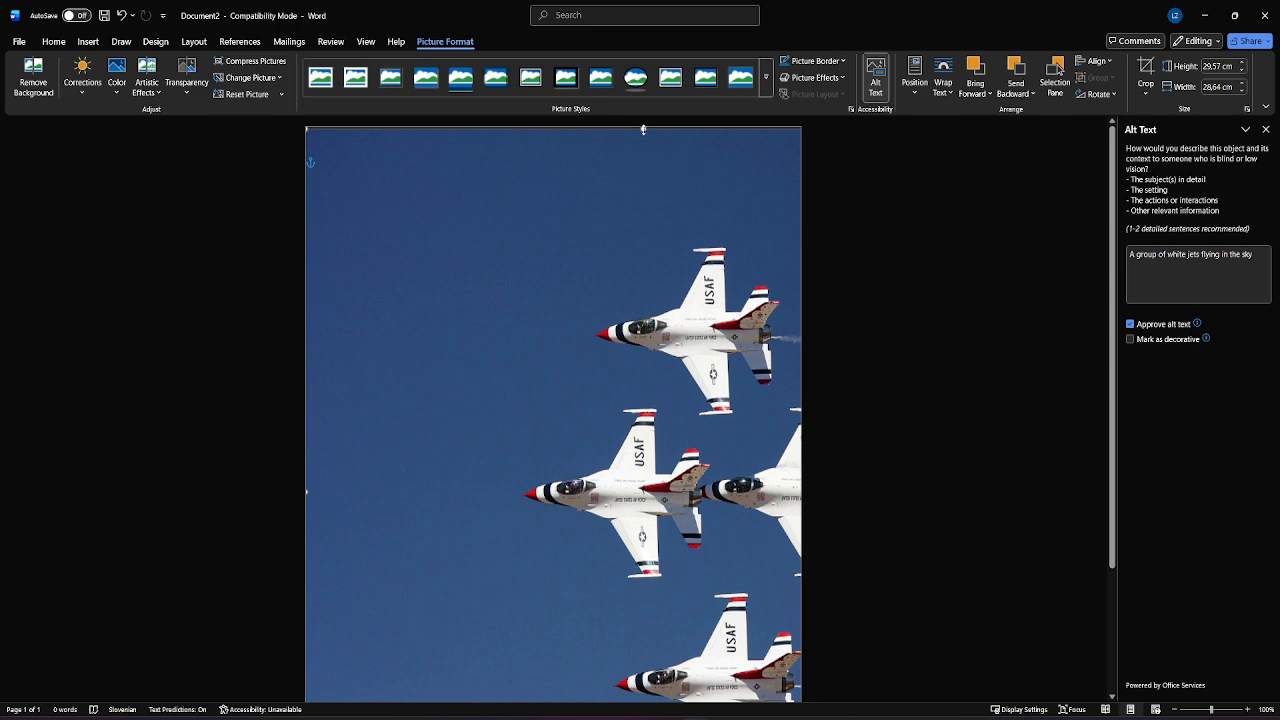
pyautogui.scroll(-4, 636, 412)
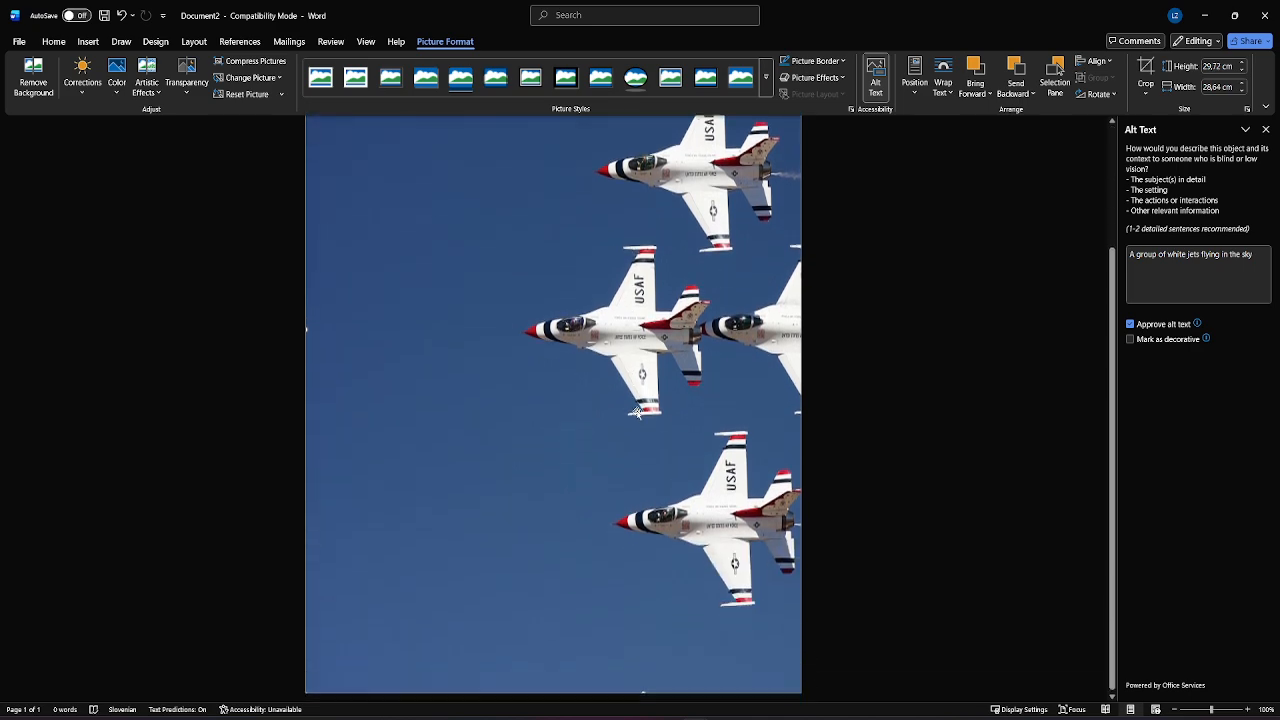
pyautogui.scroll(1, 646, 384)
pyautogui.scroll(-3, 647, 383)
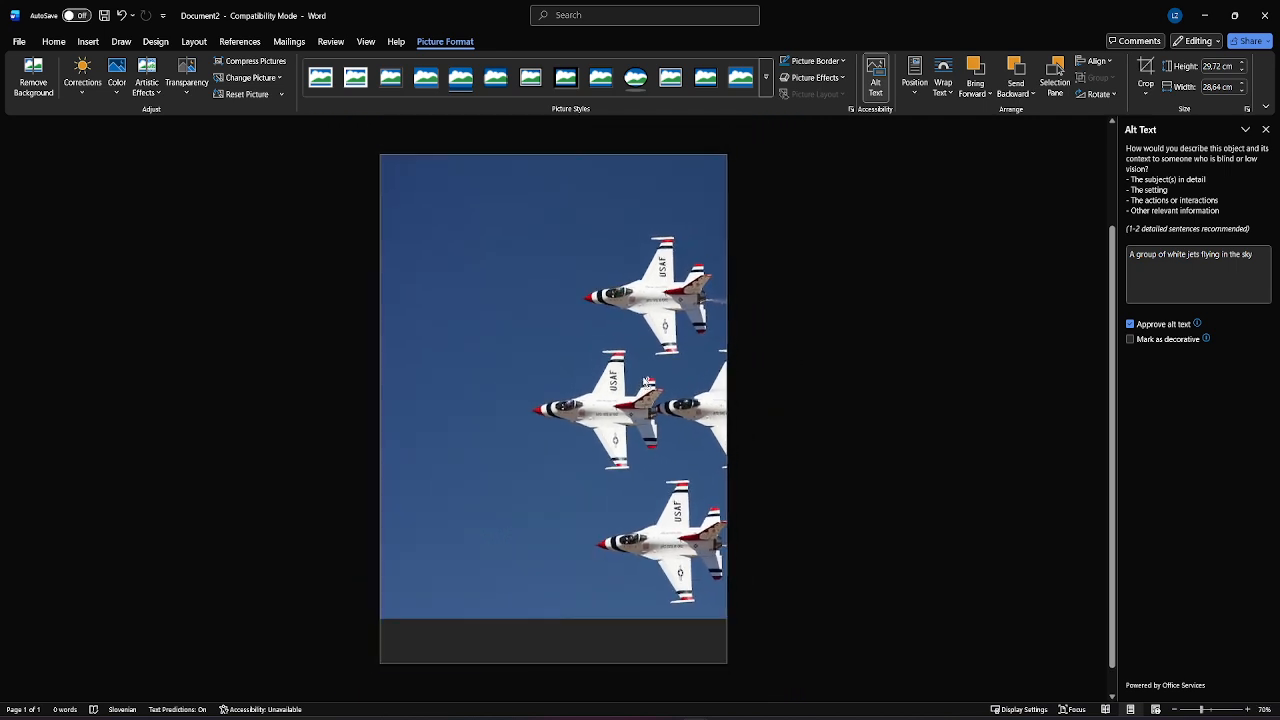
pyautogui.click(903, 434)
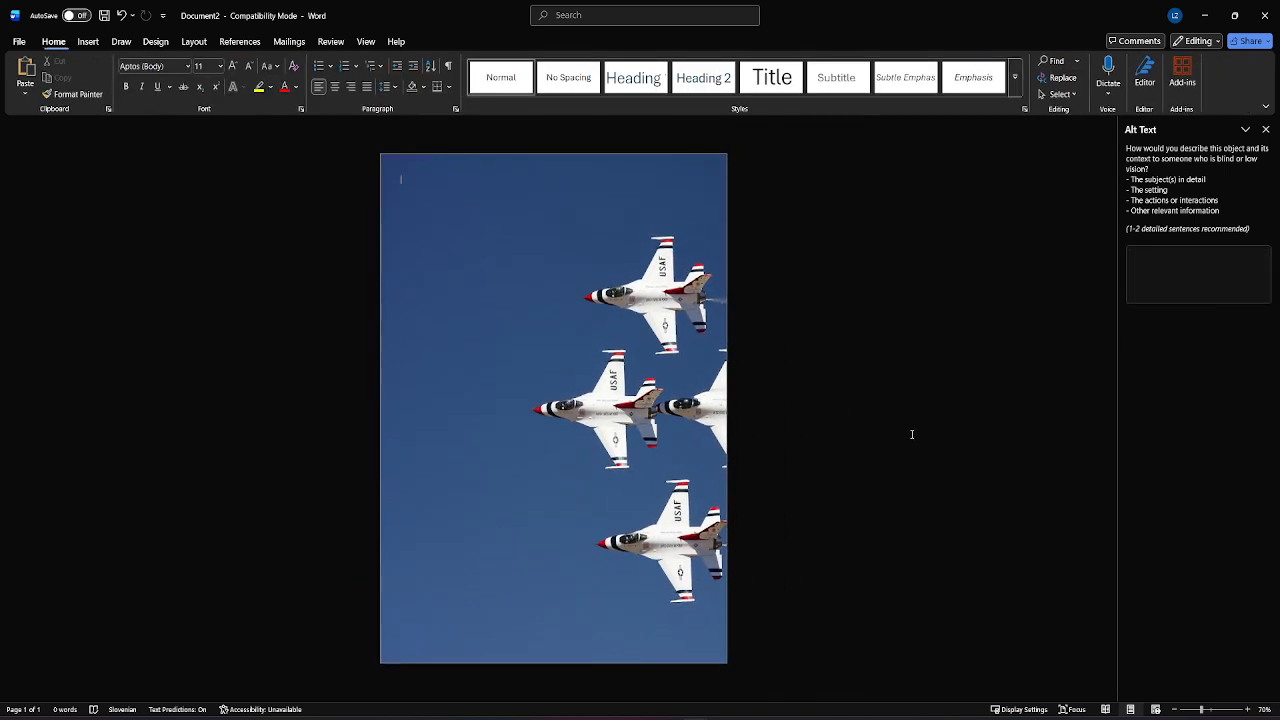
# Step: Set the jet picture's height to 55 cm, followed by its width to 39 cm
pyautogui.click(484, 386)
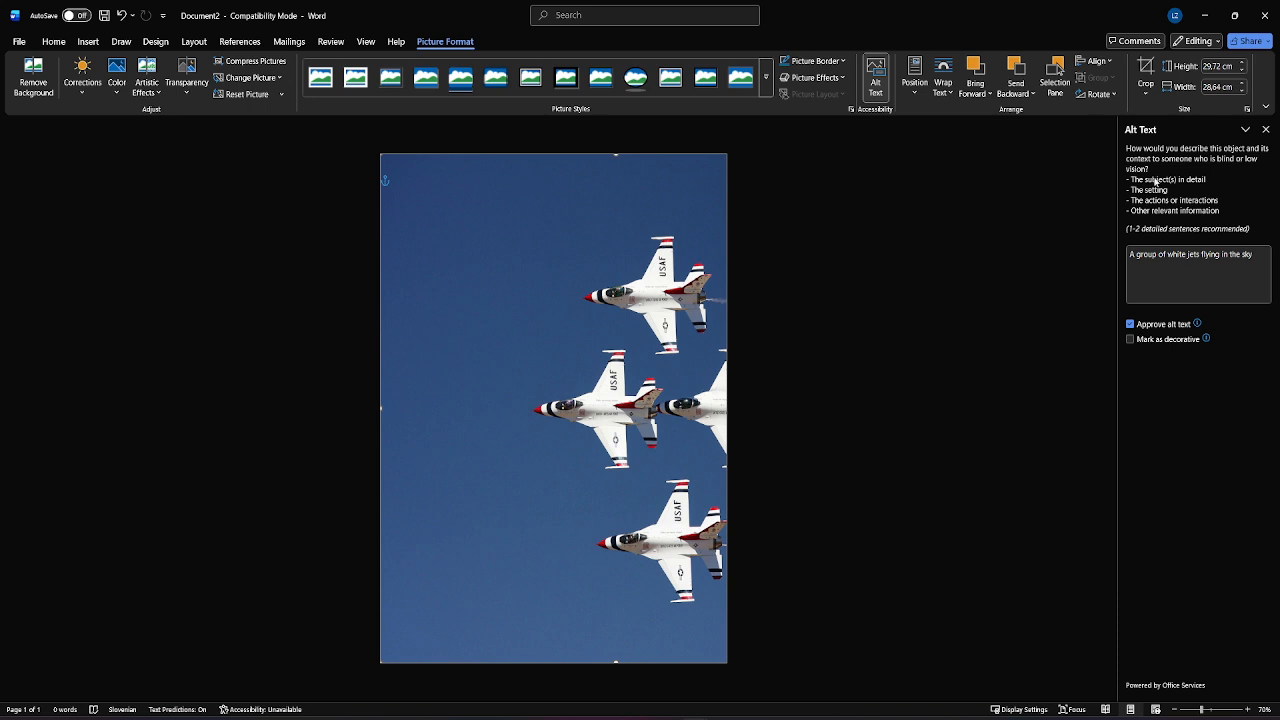
pyautogui.click(1236, 66)
pyautogui.write('55cm')
pyautogui.press('Tab')
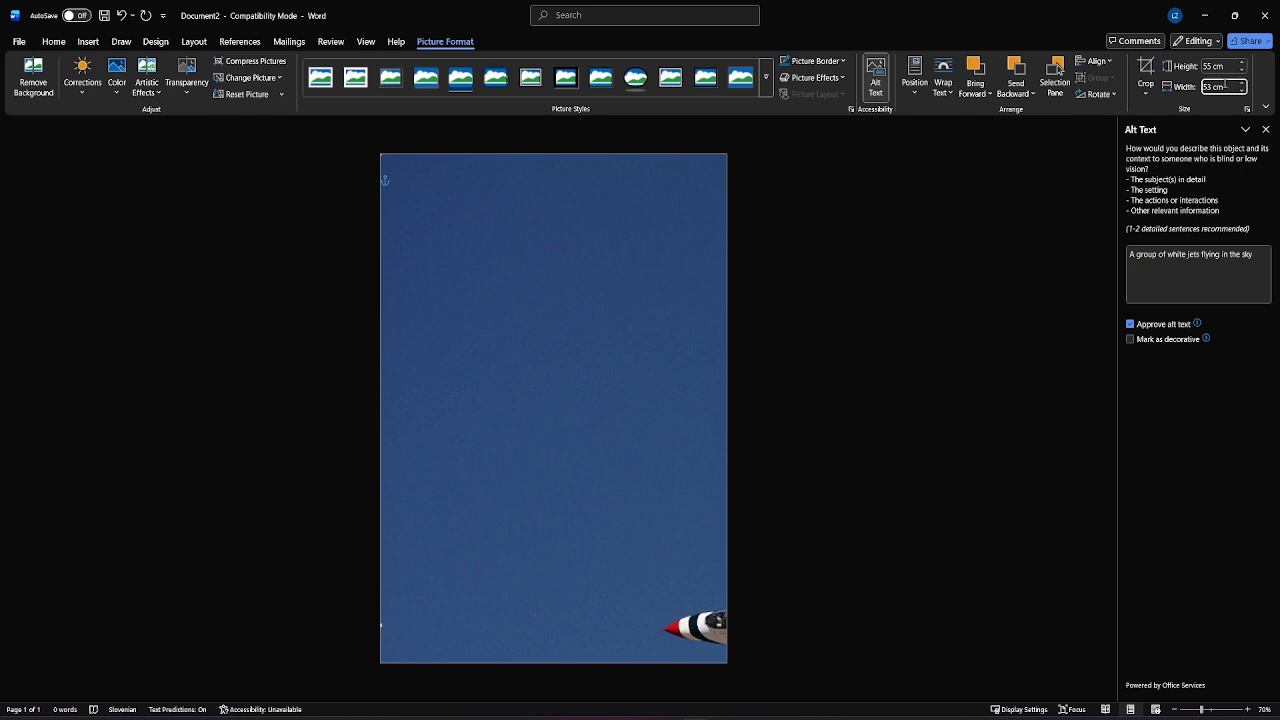
pyautogui.write('39')
pyautogui.press('Delete')
pyautogui.press('Delete')
pyautogui.press('Delete')
pyautogui.press('Return')
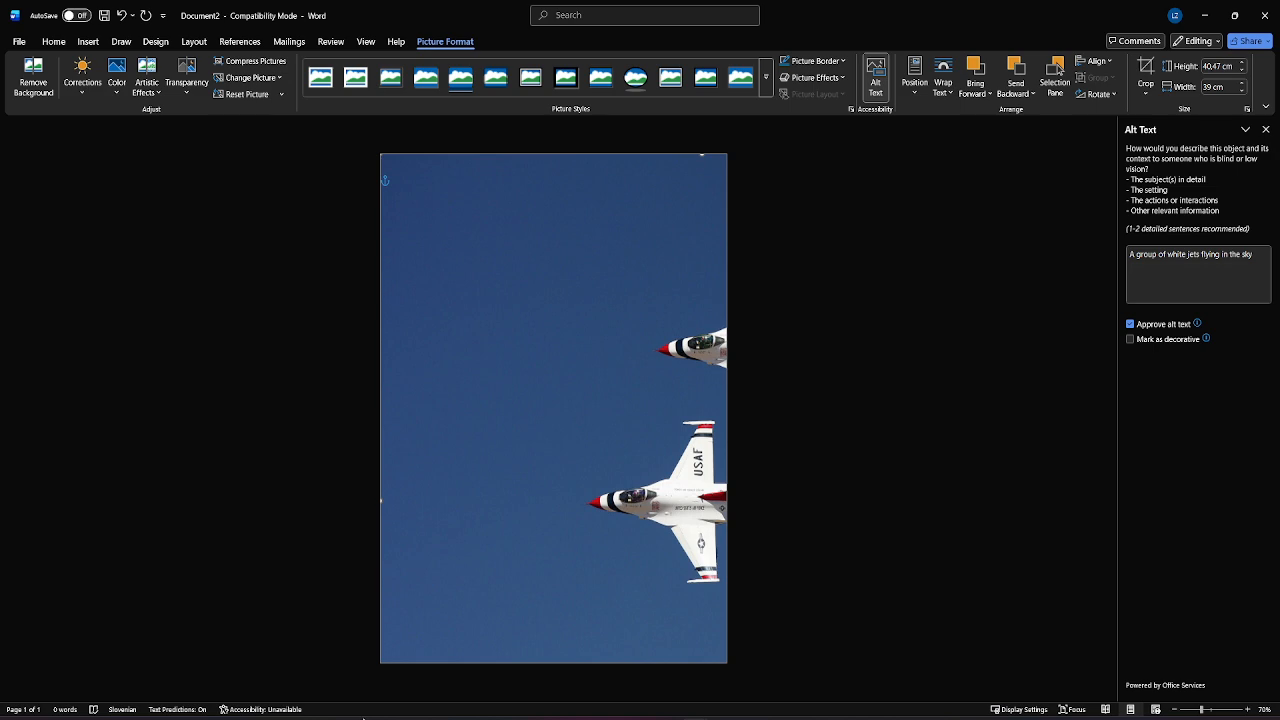
# Step: Open the print settings and preview for the document
pyautogui.click(22, 43)
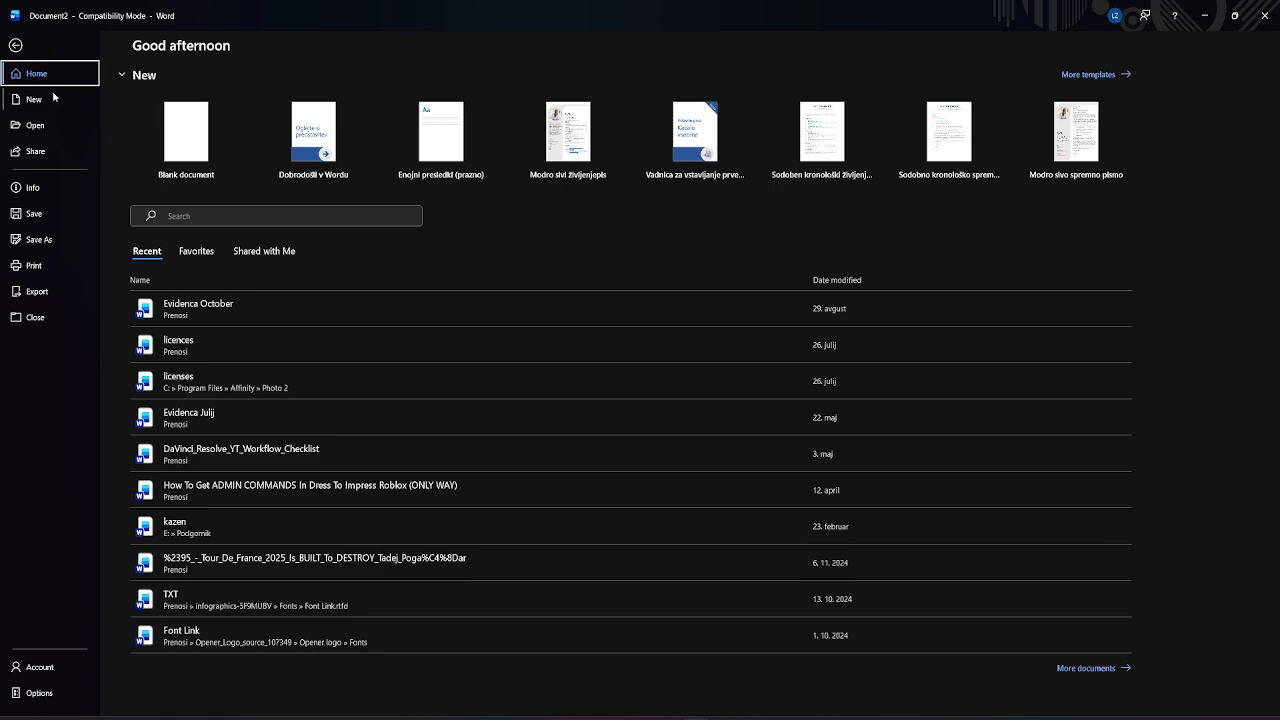
pyautogui.click(40, 268)
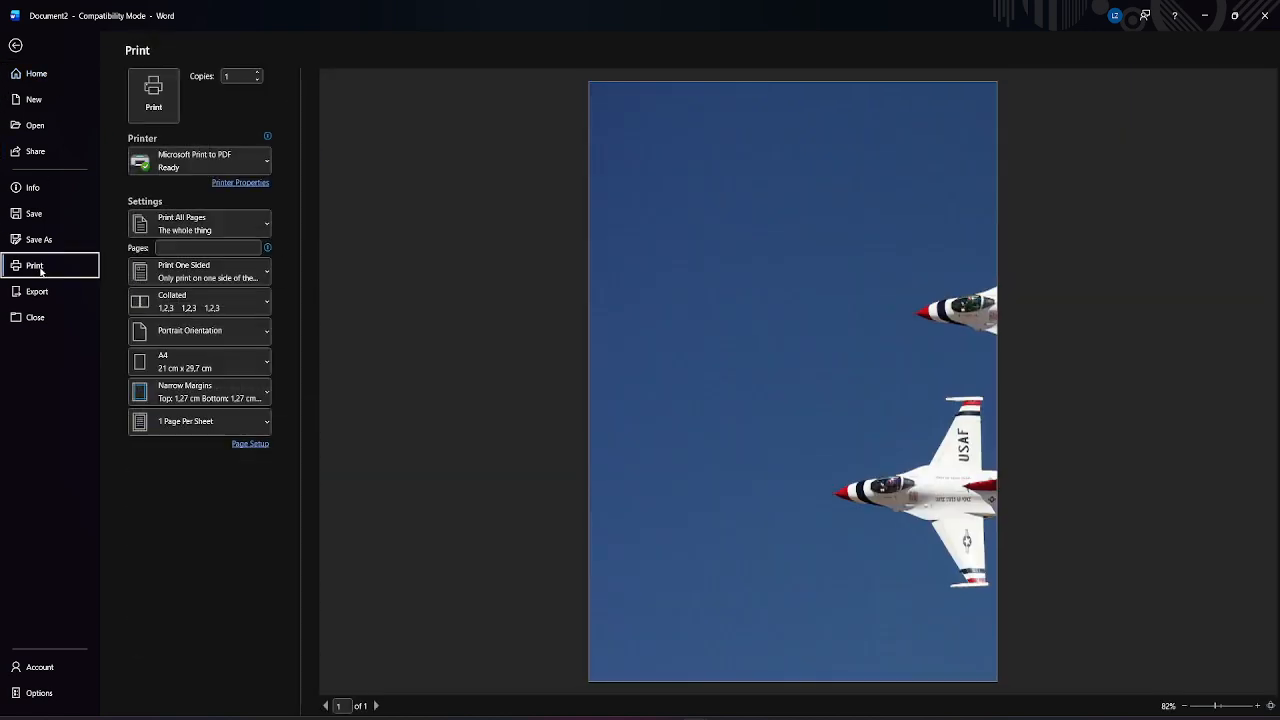